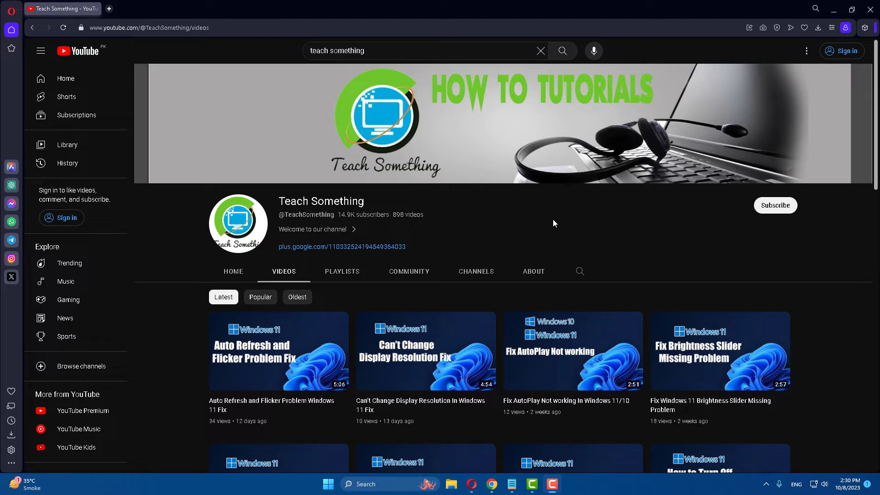
click(513, 483)
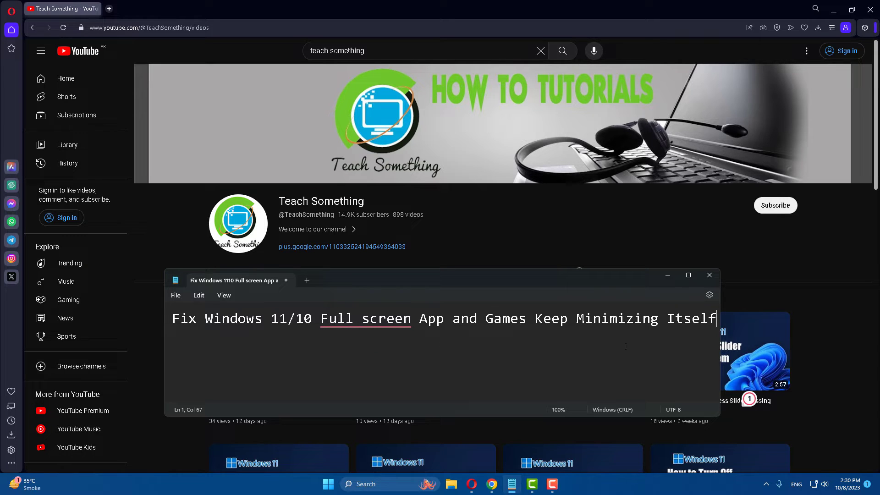
click(667, 276)
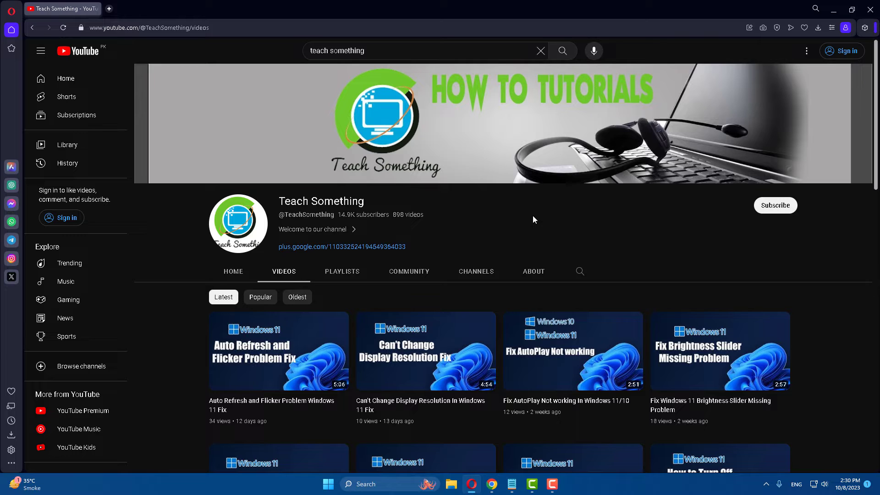
Search Windows for "regis" and launch the Registry Editor.
click(386, 485)
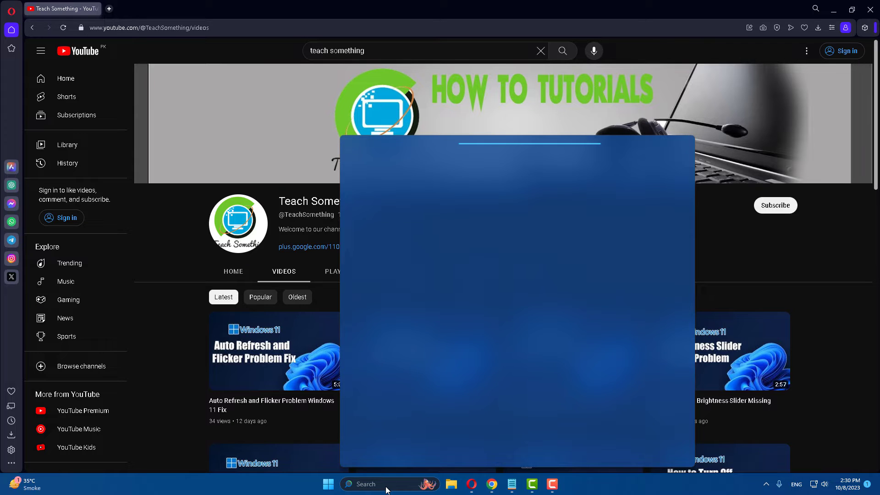
text(regis)
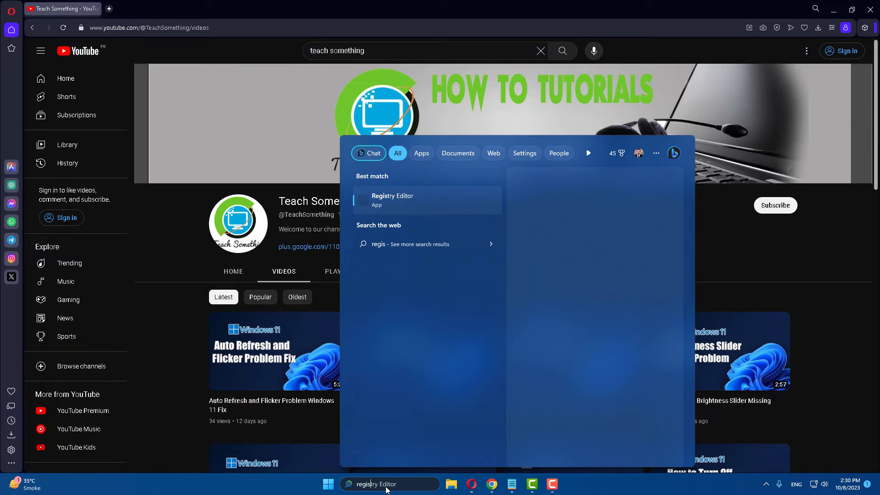
right_click(422, 202)
click(449, 213)
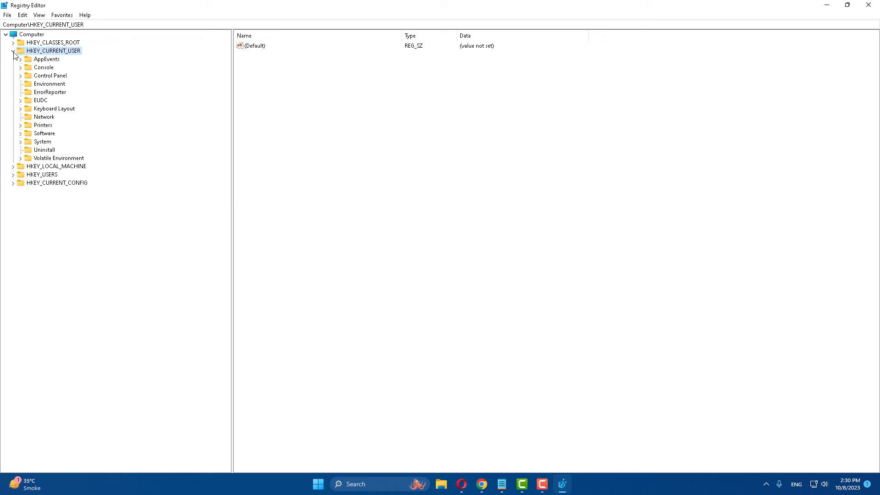
Go to the registry key HKEY_CURRENT_USER\Control Panel\Desktop.
click(13, 51)
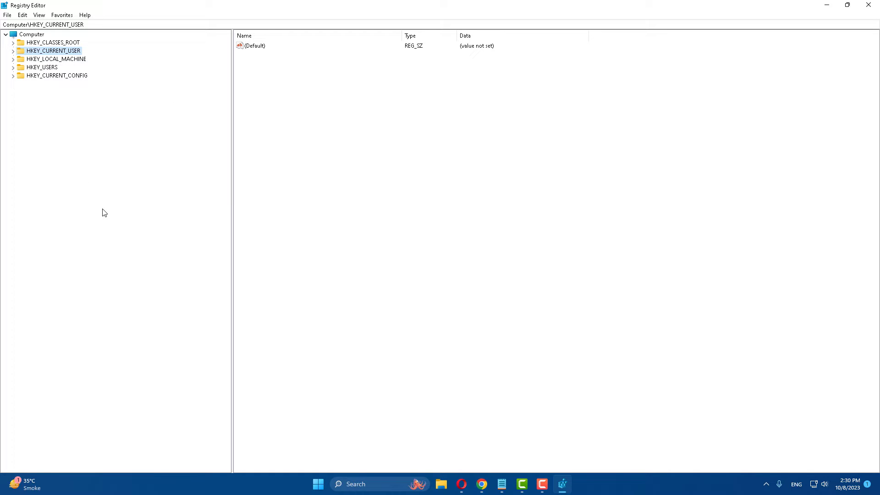
click(13, 51)
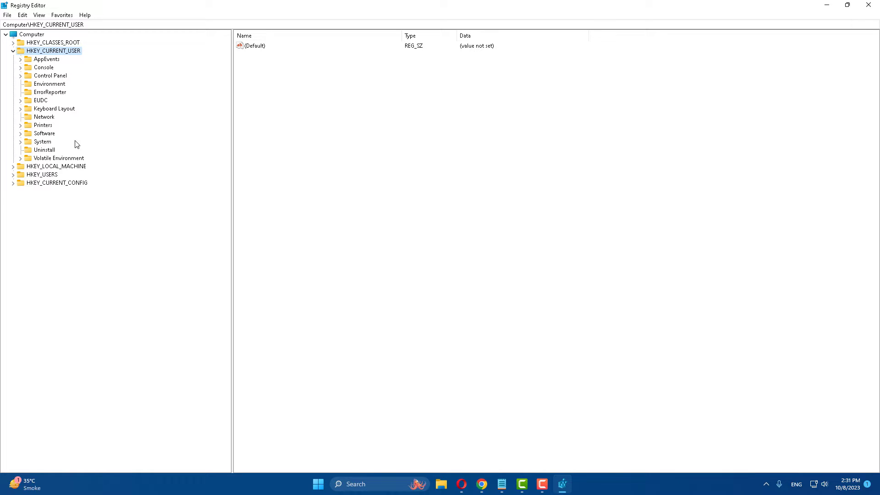
click(48, 76)
click(20, 76)
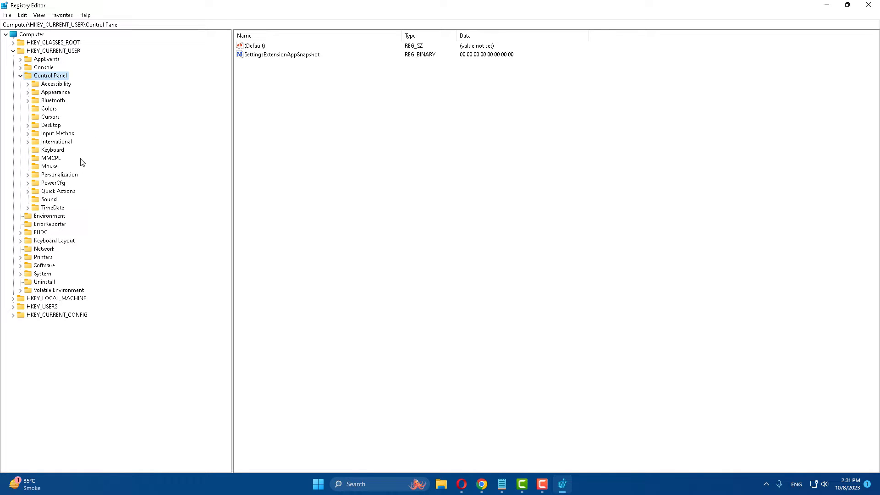
click(51, 126)
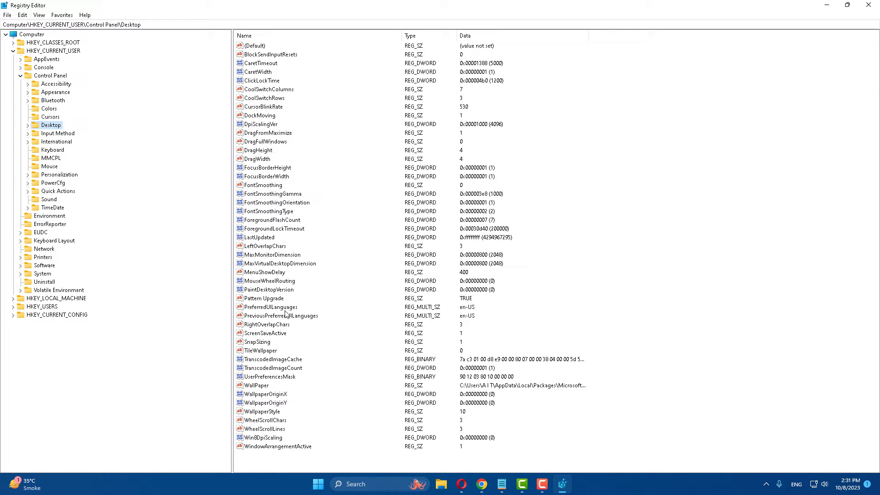
Open the ForegroundLockTimeout DWORD in the Desktop key and accept hexadecimal value data 30d40.
click(285, 310)
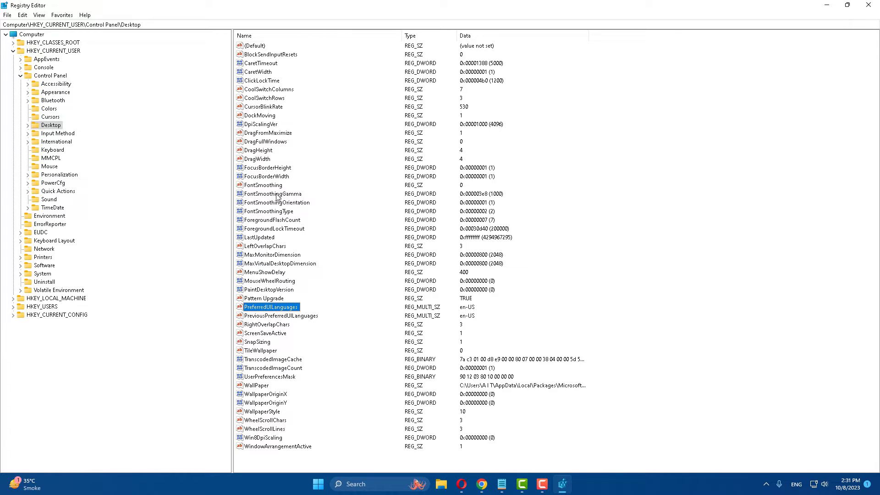
click(268, 230)
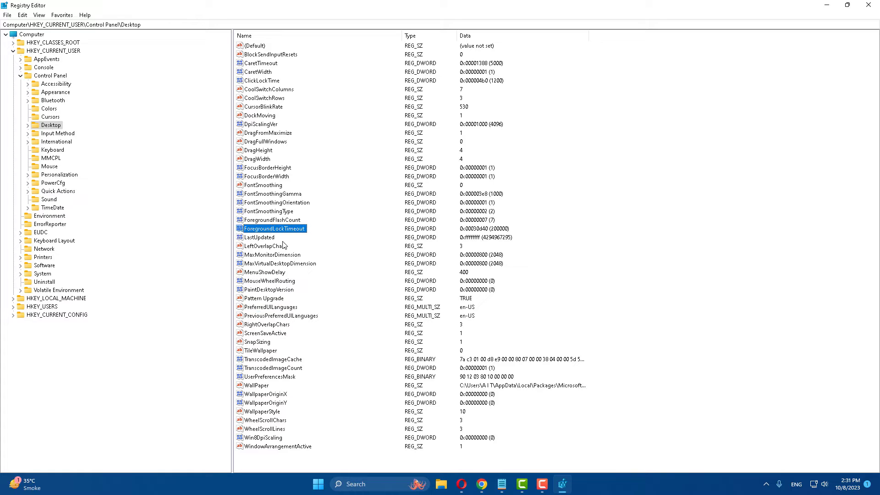
double_click(295, 232)
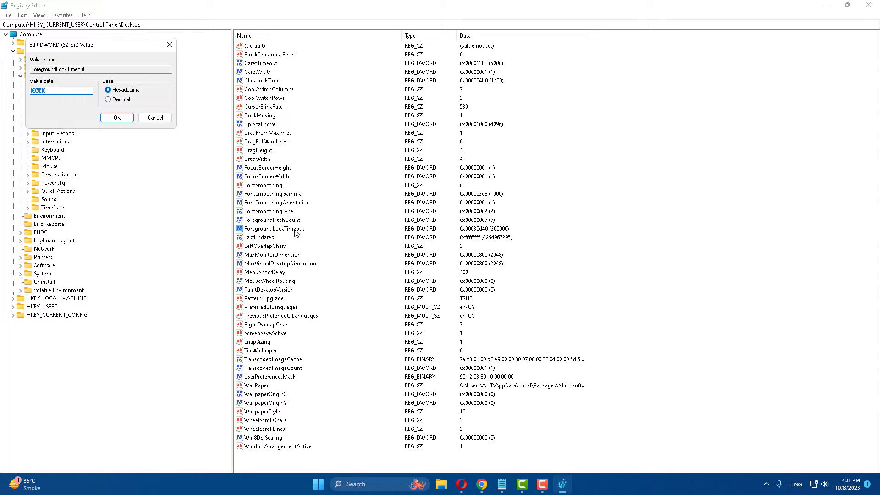
click(54, 92)
click(116, 118)
Collapse the Control Panel and HKEY_CURRENT_USER keys and close the Registry Editor.
click(27, 84)
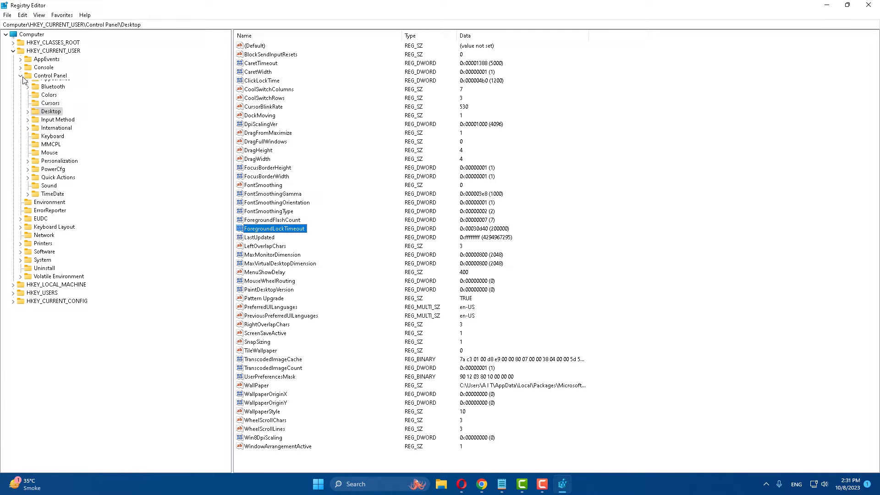
click(20, 76)
click(13, 51)
click(869, 5)
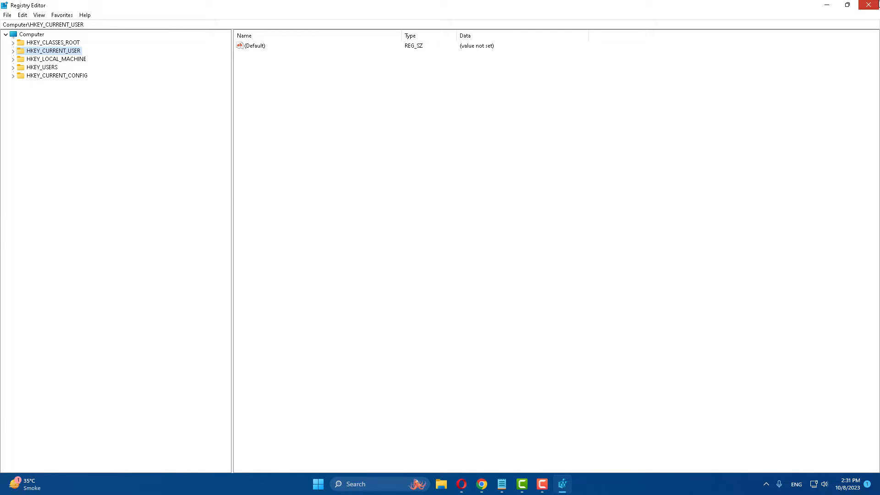
Bring up the computer's power options for a restart and dismiss them without choosing one.
click(329, 484)
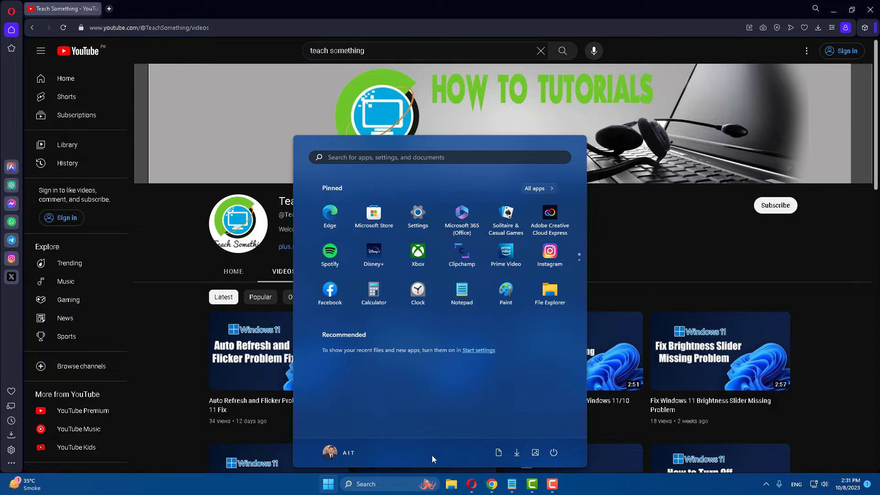
click(553, 454)
click(686, 212)
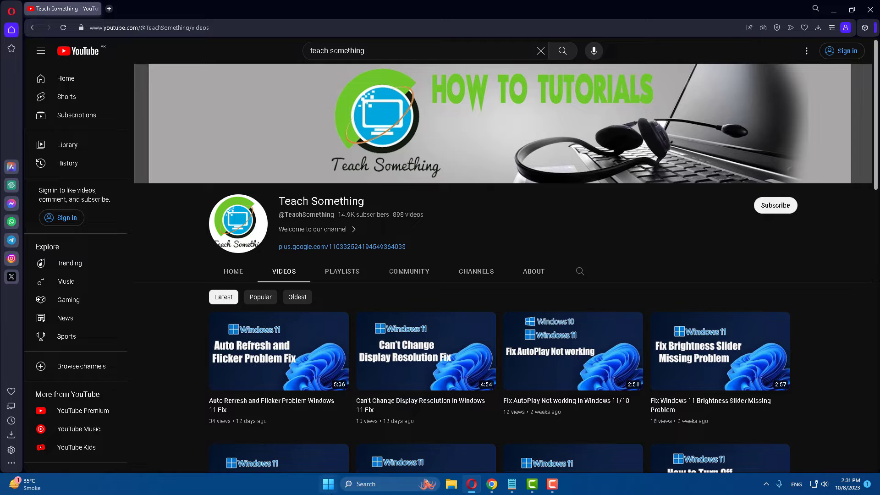
Set the display scale to 100% (Recommended) in the Windows display settings and close Settings.
click(329, 484)
click(415, 218)
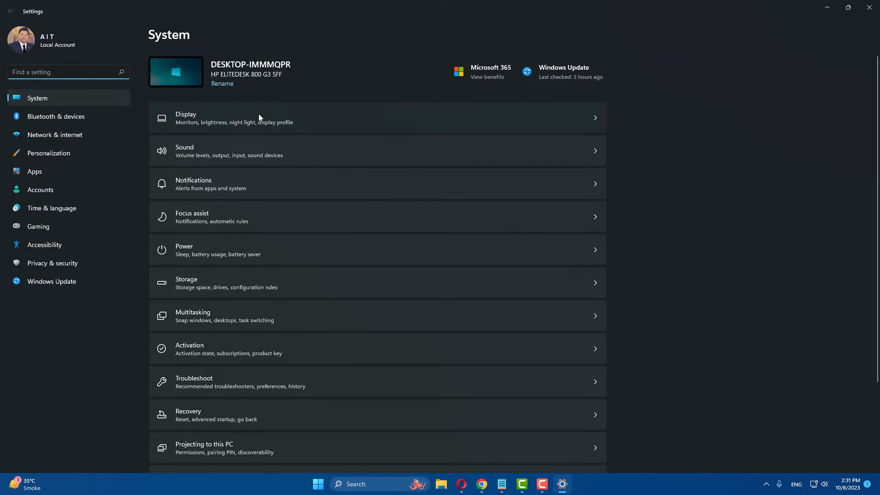
click(258, 115)
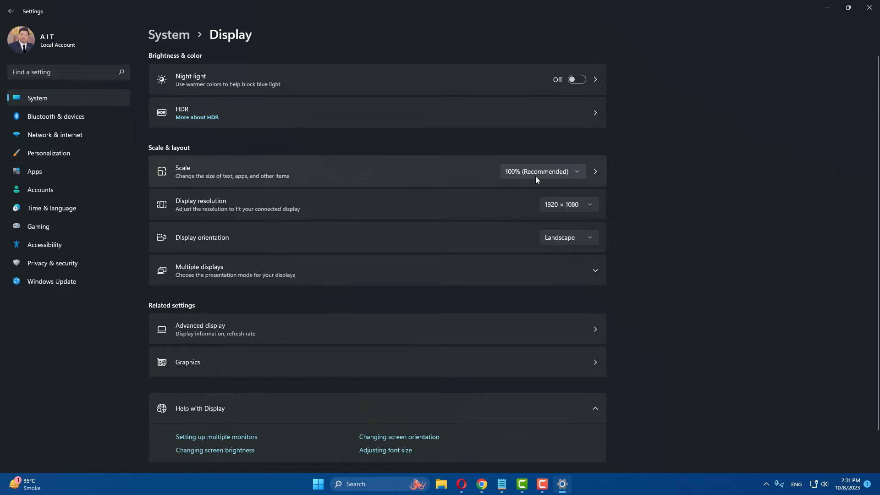
click(534, 174)
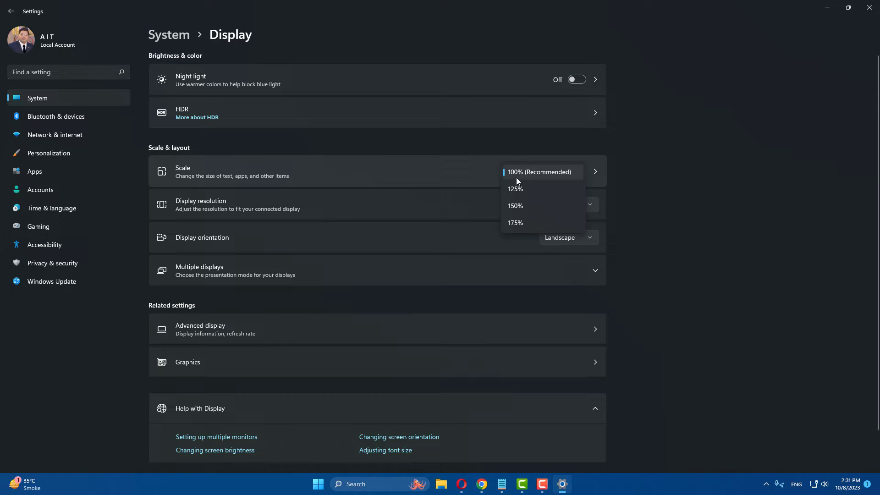
click(529, 172)
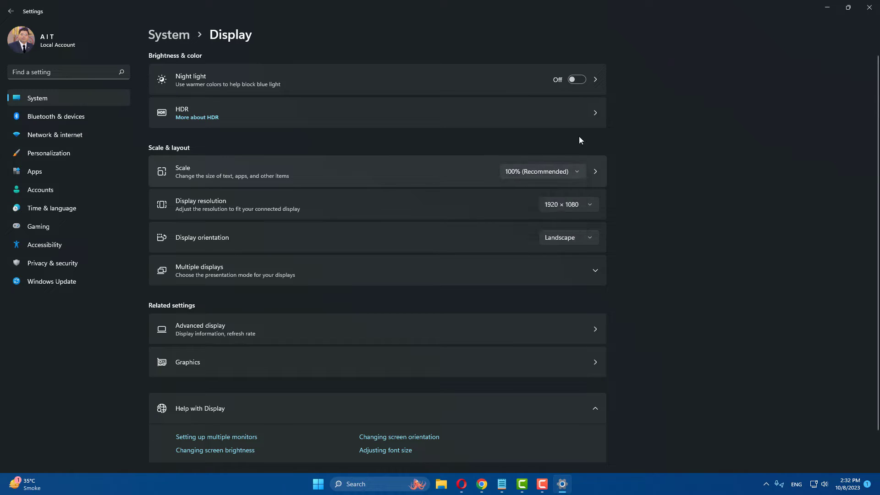
click(870, 7)
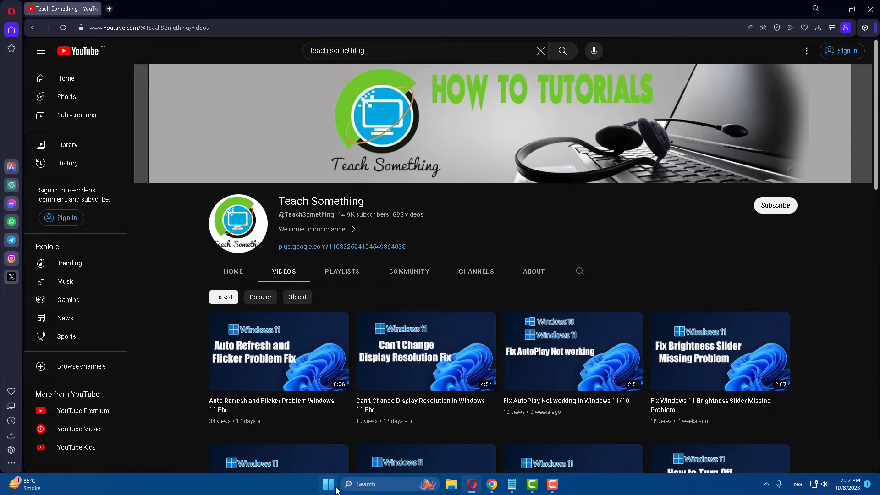
Check the controller-button option of Xbox Game Bar in the Windows gaming settings and close Settings.
click(328, 485)
click(418, 215)
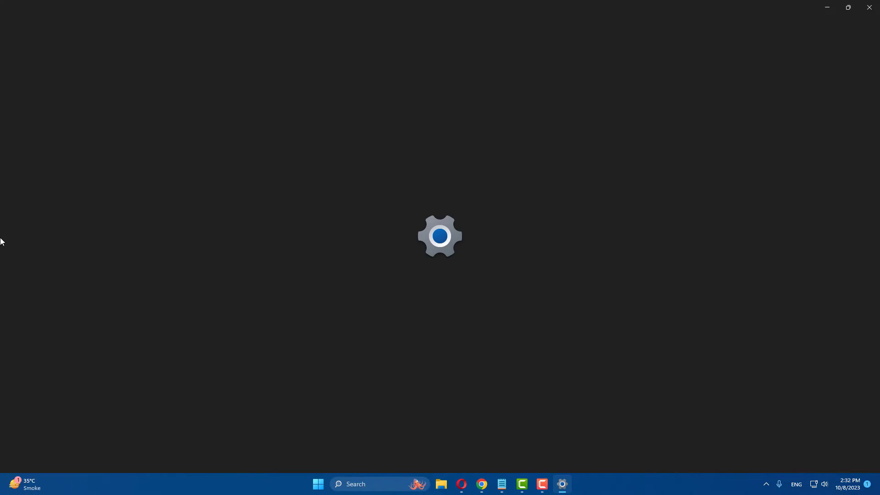
click(50, 232)
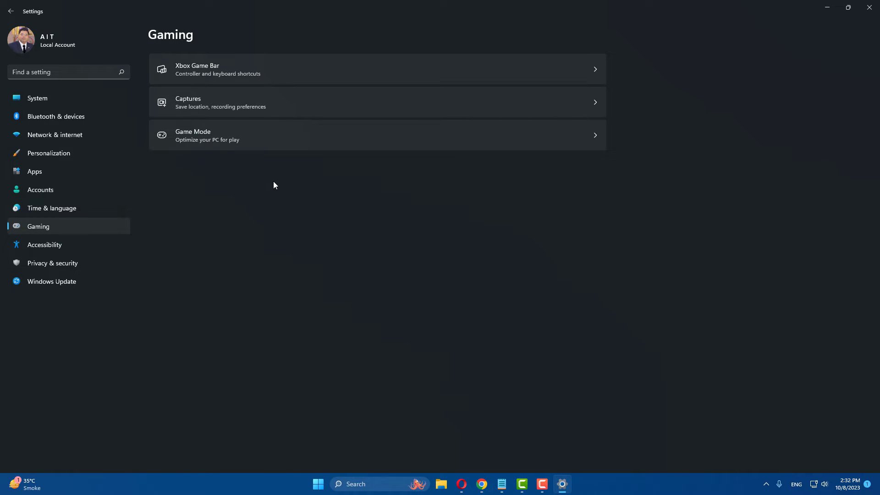
click(274, 74)
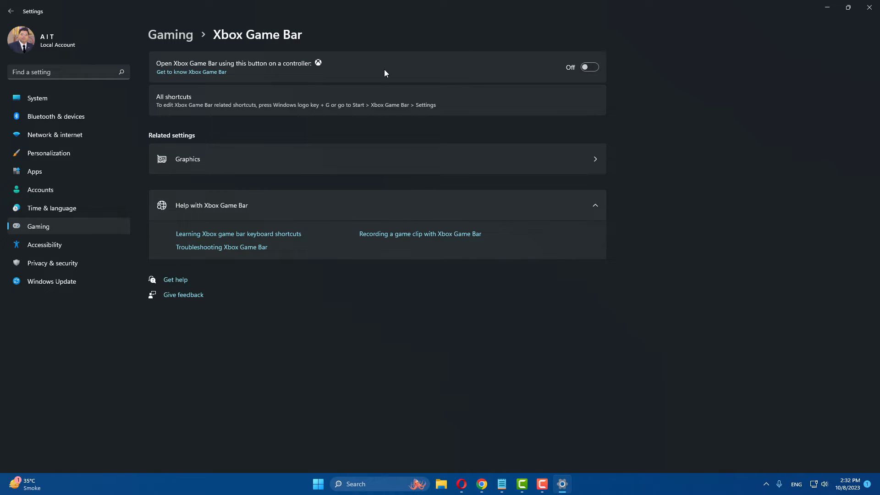
click(870, 7)
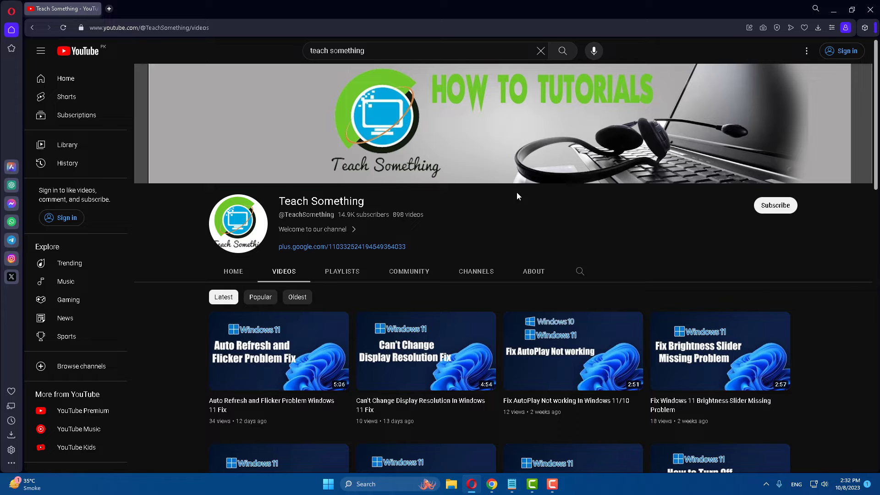
Search Windows for "Services" and open the Services app.
click(379, 485)
text(Services)
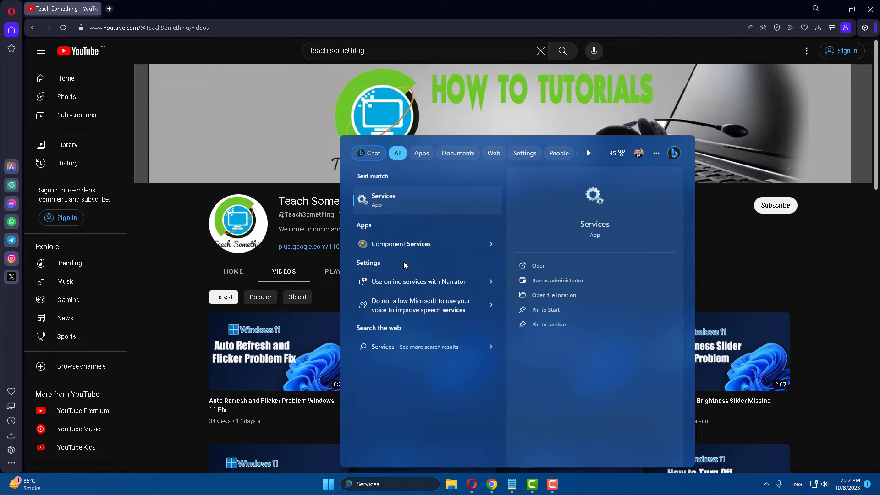
click(383, 205)
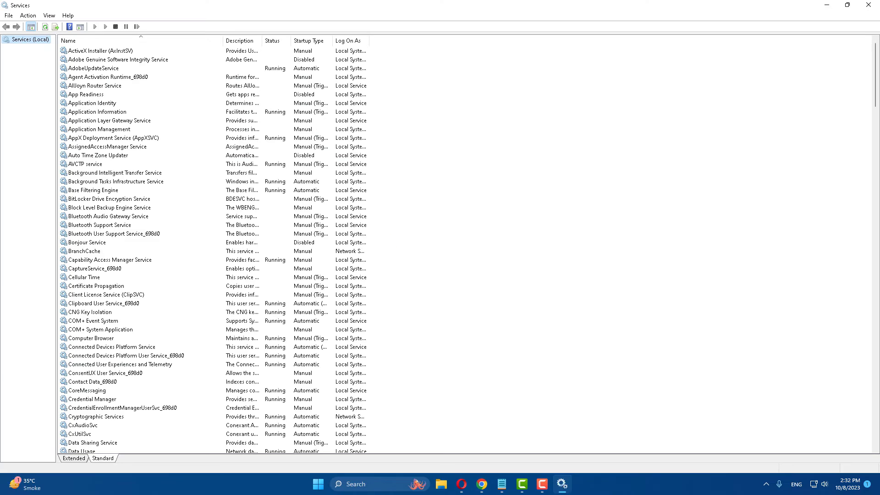
Set the startup type of Windows Error Reporting Service to Disabled and apply it.
click(107, 252)
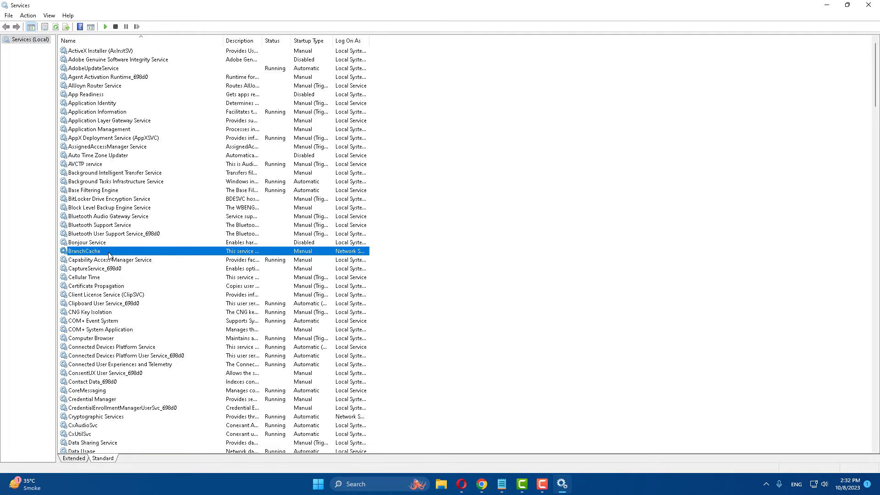
key(w)
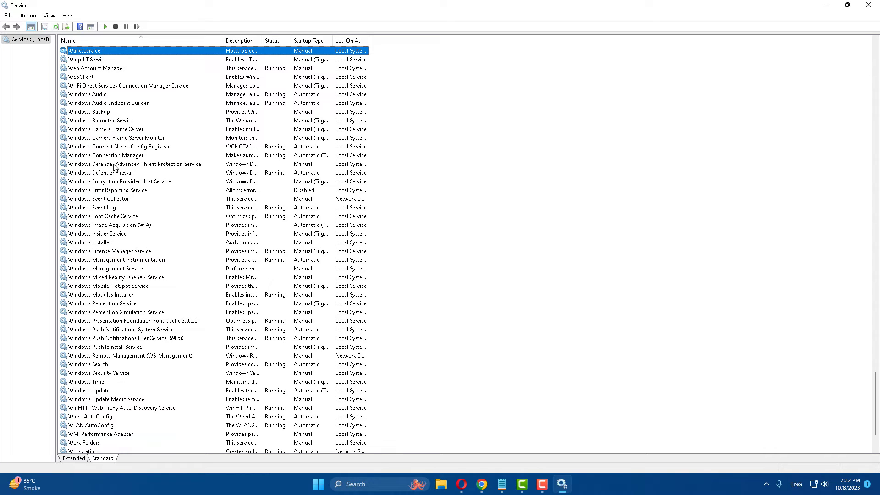
click(117, 190)
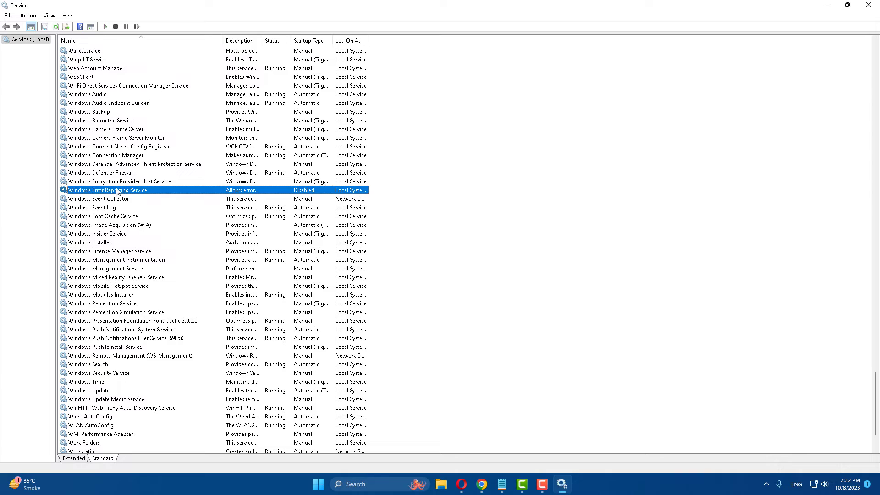
double_click(117, 191)
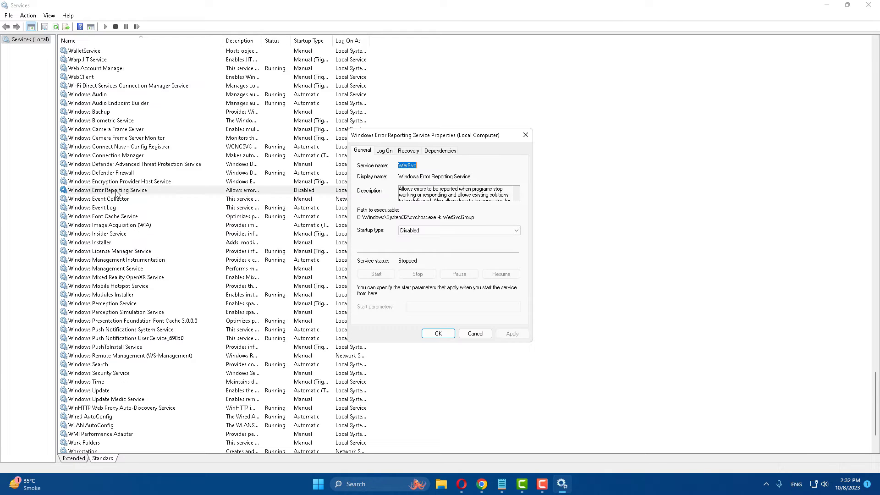
click(430, 231)
click(413, 256)
click(512, 333)
click(439, 334)
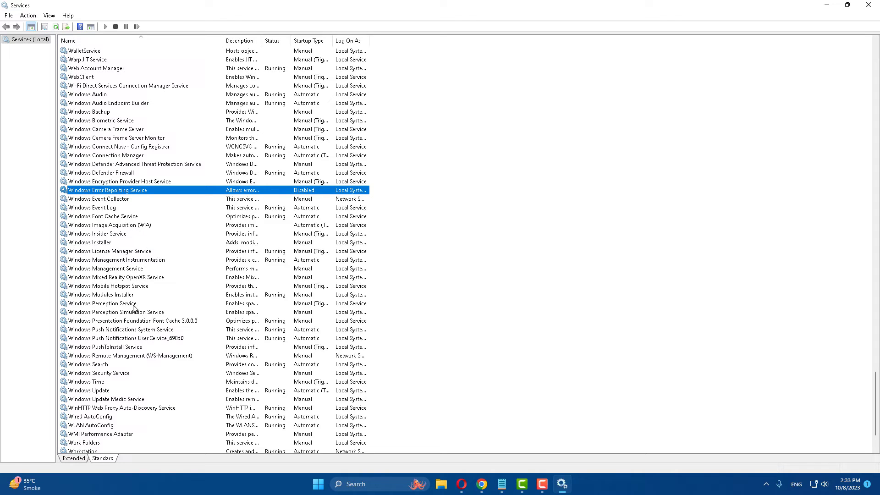
Set the startup type of Problem Reports Control Panel Support to Disabled and accept the properties.
click(134, 306)
key(p)
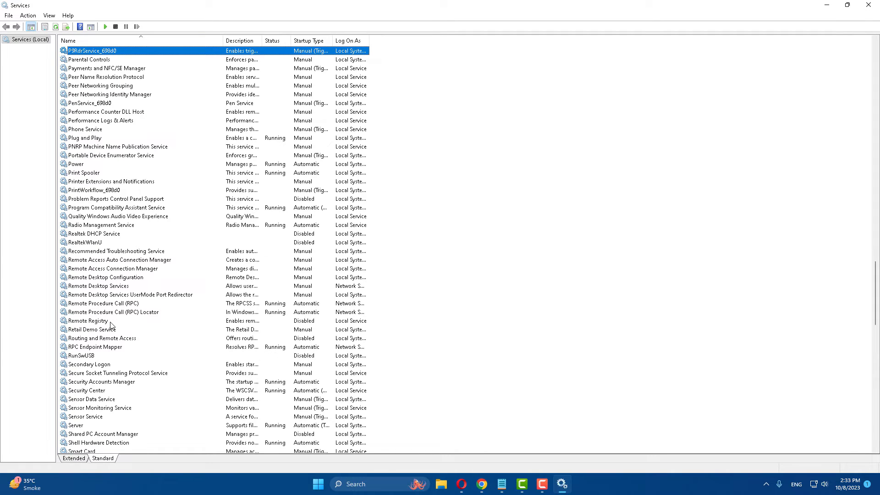
click(127, 200)
double_click(145, 203)
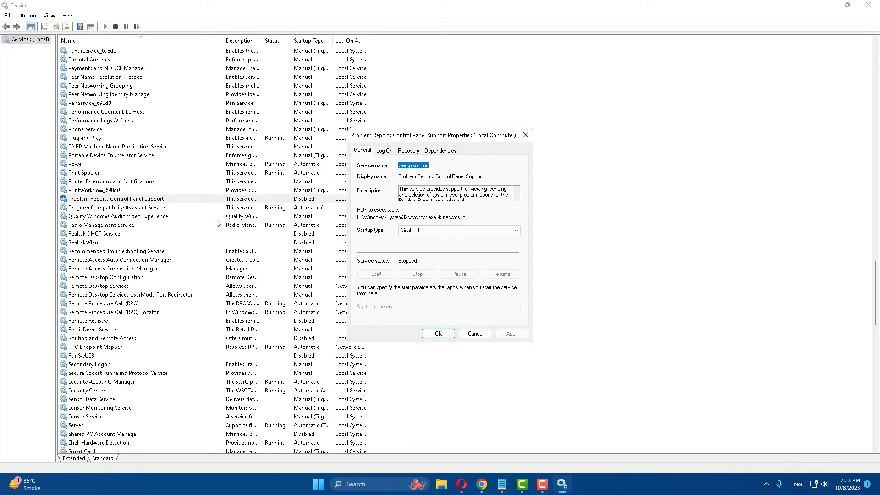
click(421, 229)
click(422, 258)
click(437, 335)
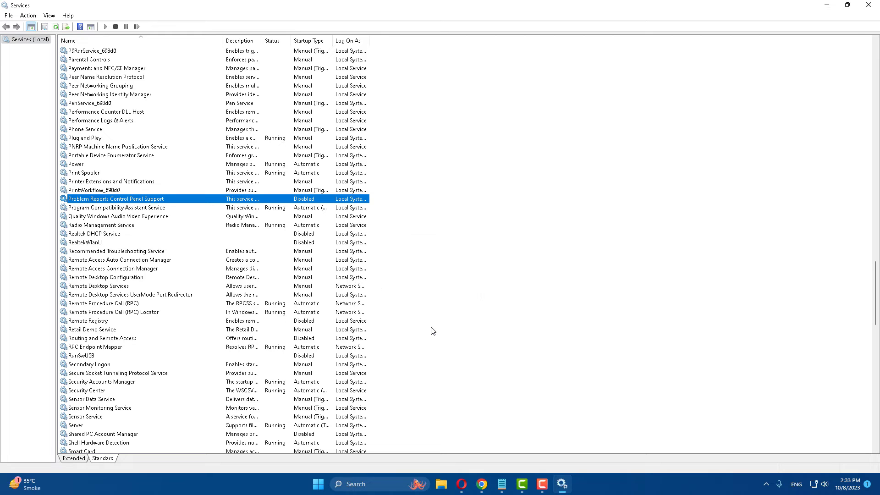
Close the Services window and display the Windows power options that include Restart.
click(869, 5)
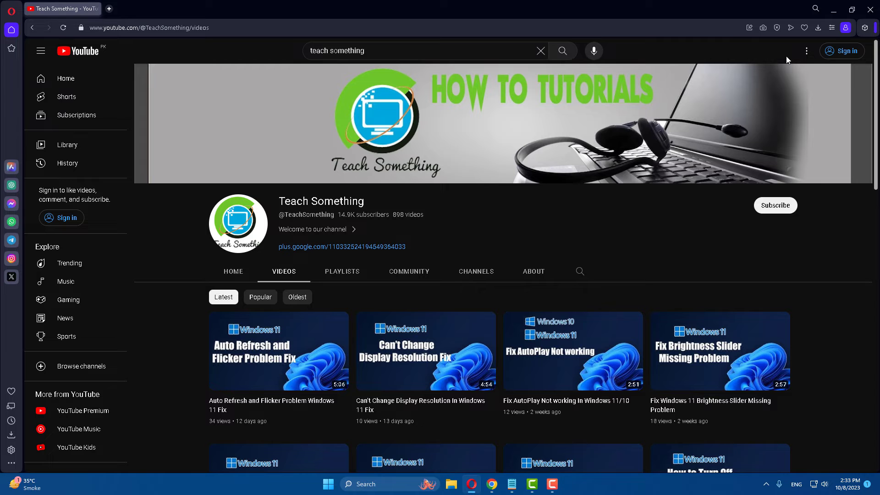
click(328, 484)
click(554, 452)
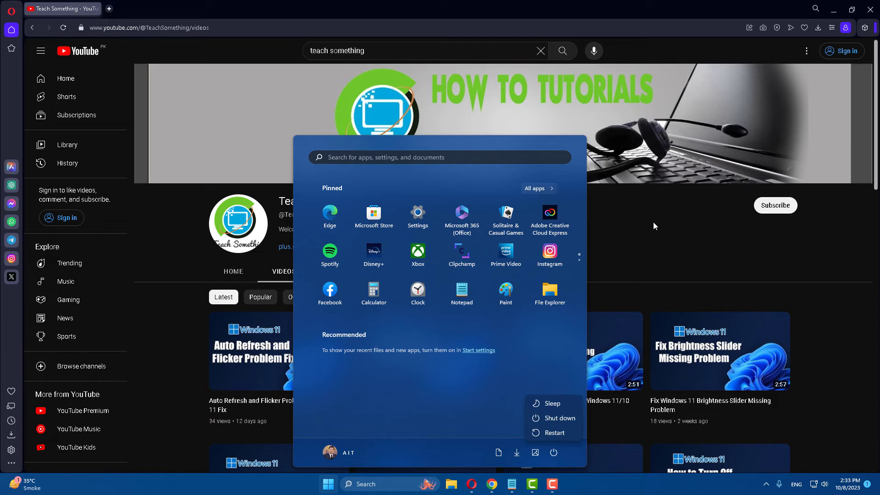
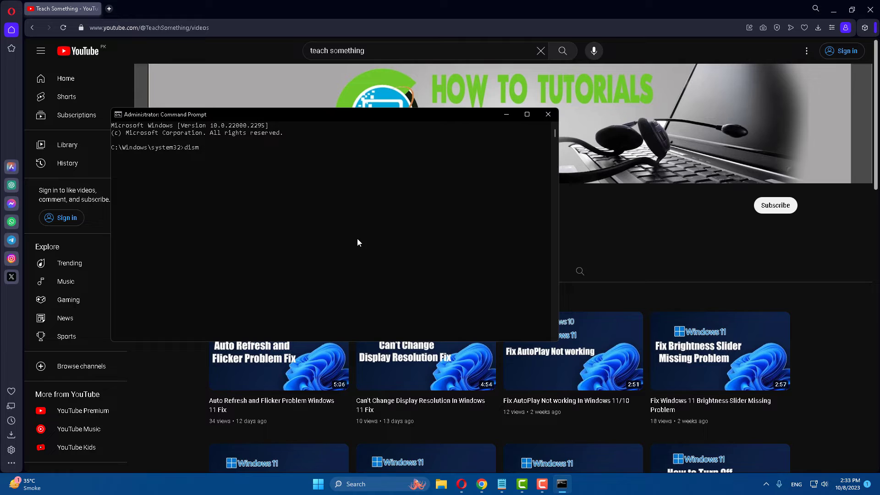
Run "dism /online /cleanup-image /restorehealth" in the administrator Command Prompt and close the window.
text(online /cleanup-image /restorehealth)
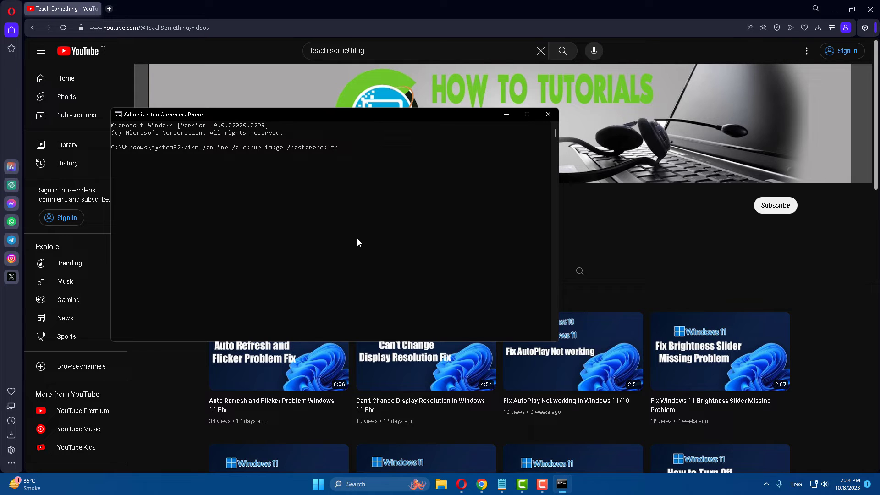
key(Return)
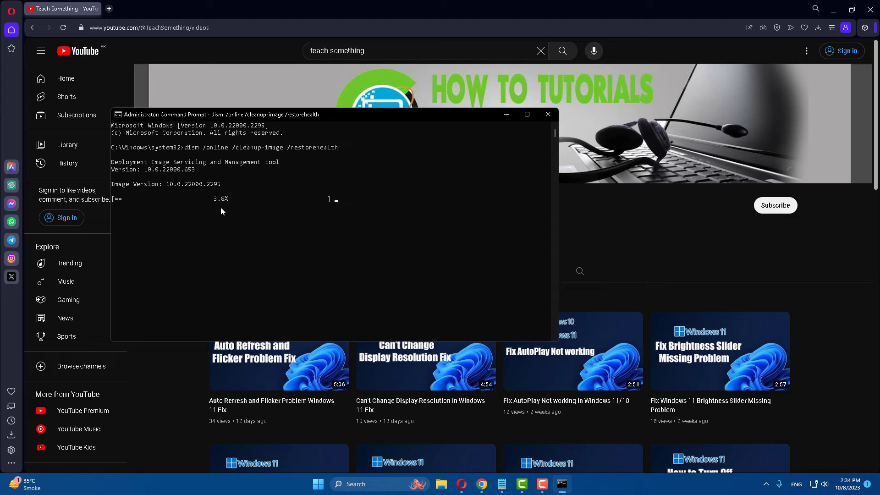
click(549, 114)
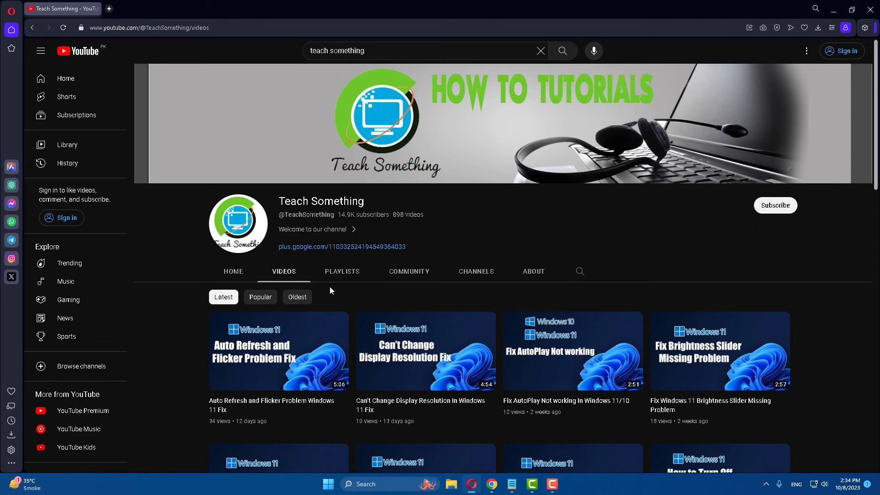
Search Windows for "cmd" and open Command Prompt as administrator.
click(373, 482)
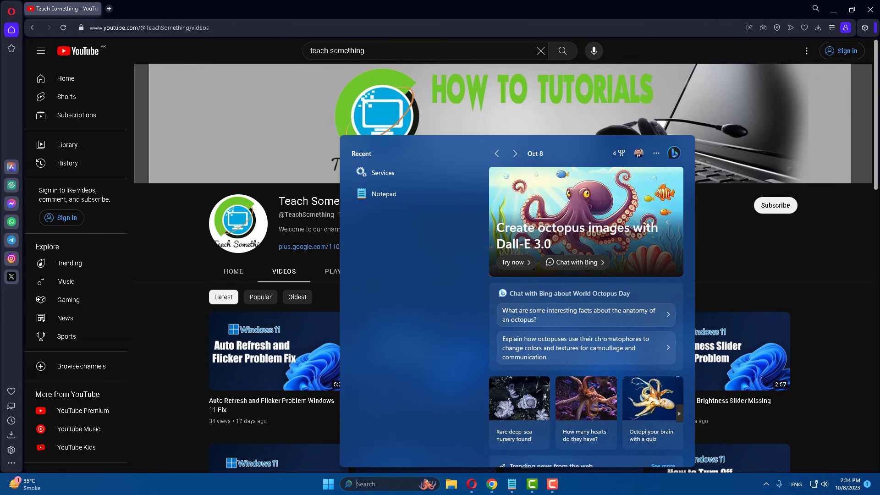
text(cmd)
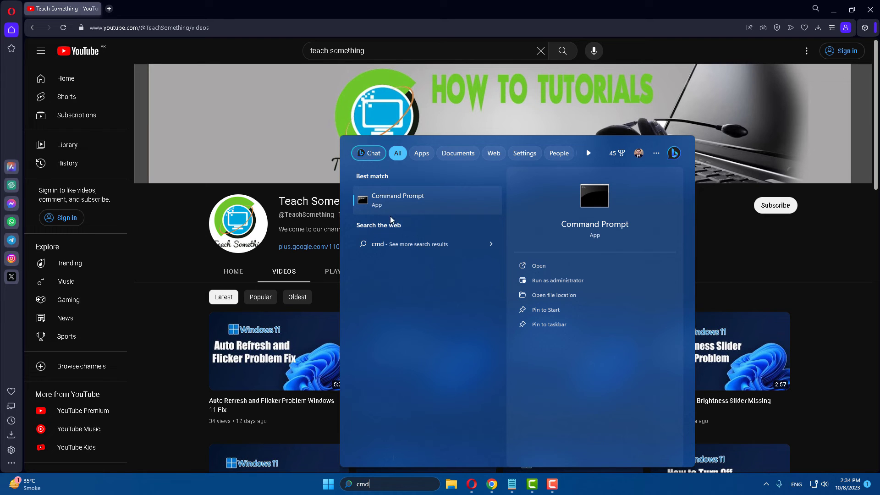
right_click(395, 200)
click(433, 214)
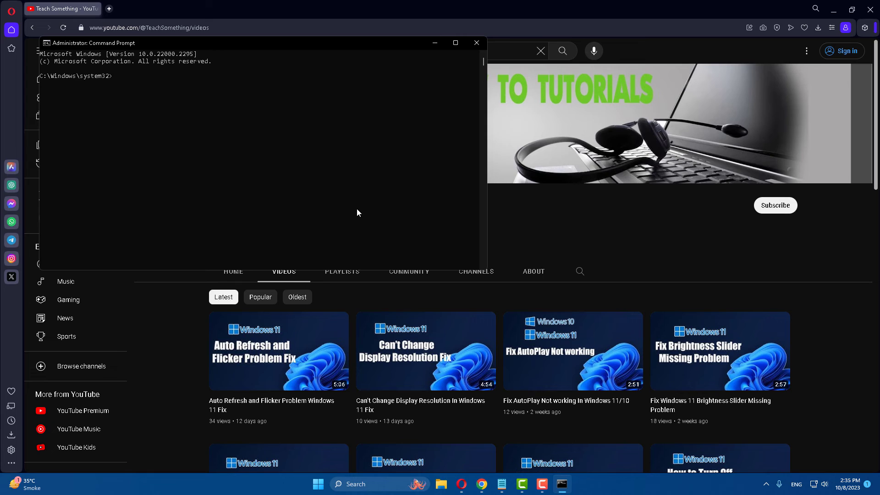
Run the system file scan "sfc /scannow" in Command Prompt and close the window.
text(sfc /scannow)
key(Return)
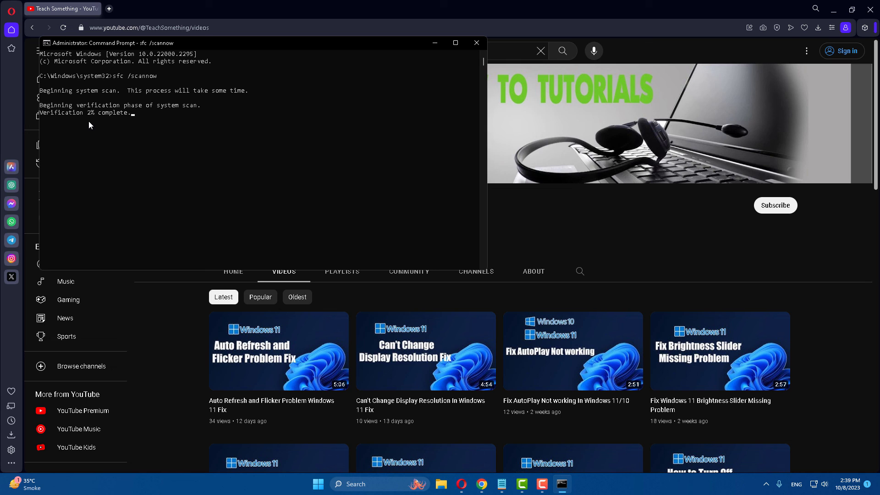
click(480, 46)
Look at the Restart choice among the Windows power options and dismiss the menu without restarting.
key(super)
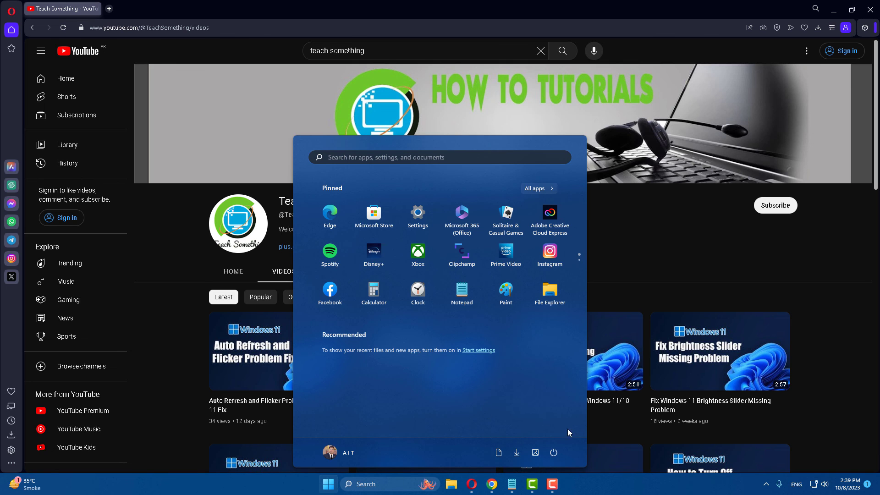
click(554, 453)
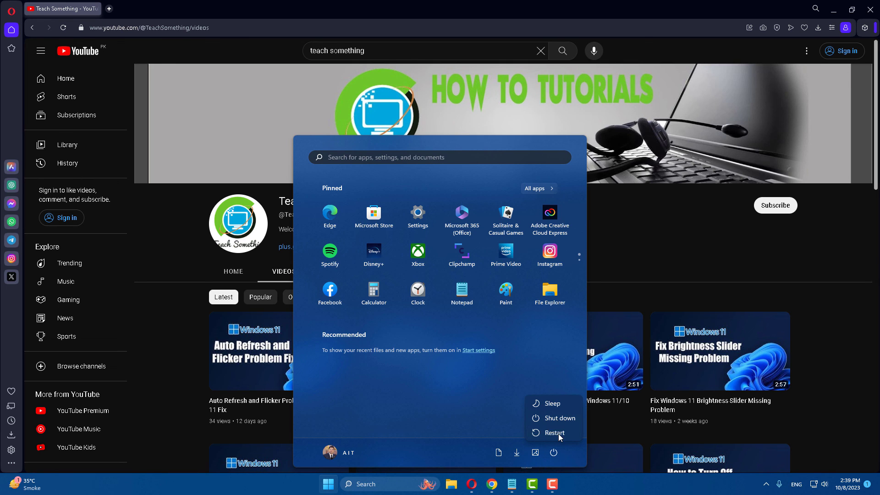
click(662, 195)
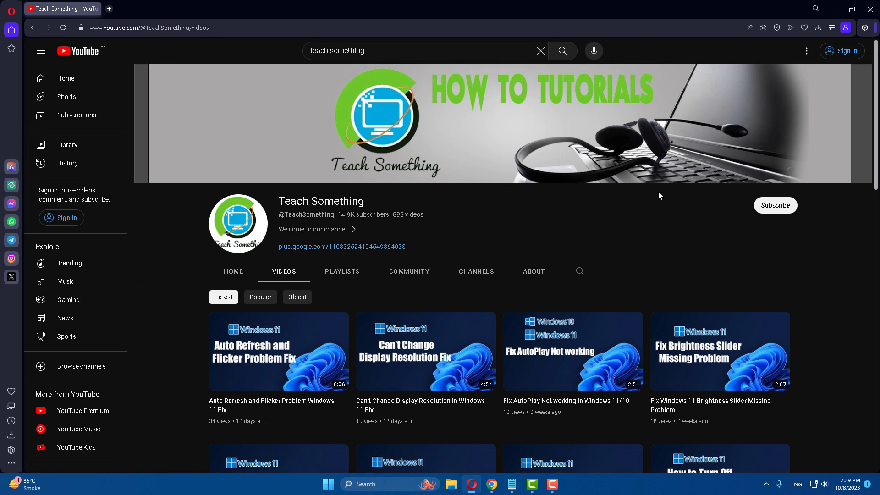